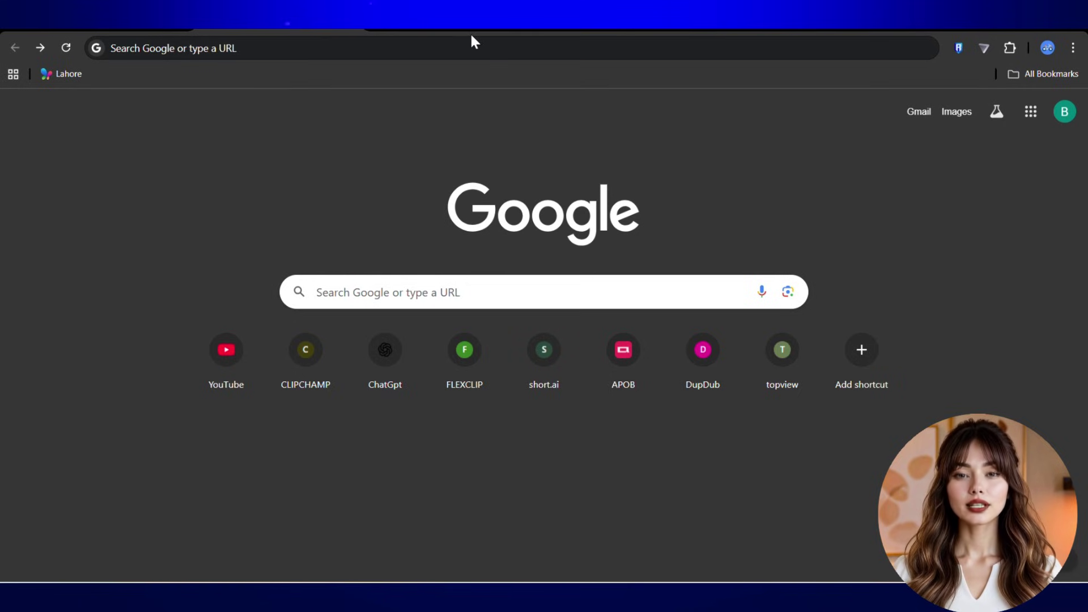
Search the web for 'design arena ai' from the Chrome address bar
click(278, 42)
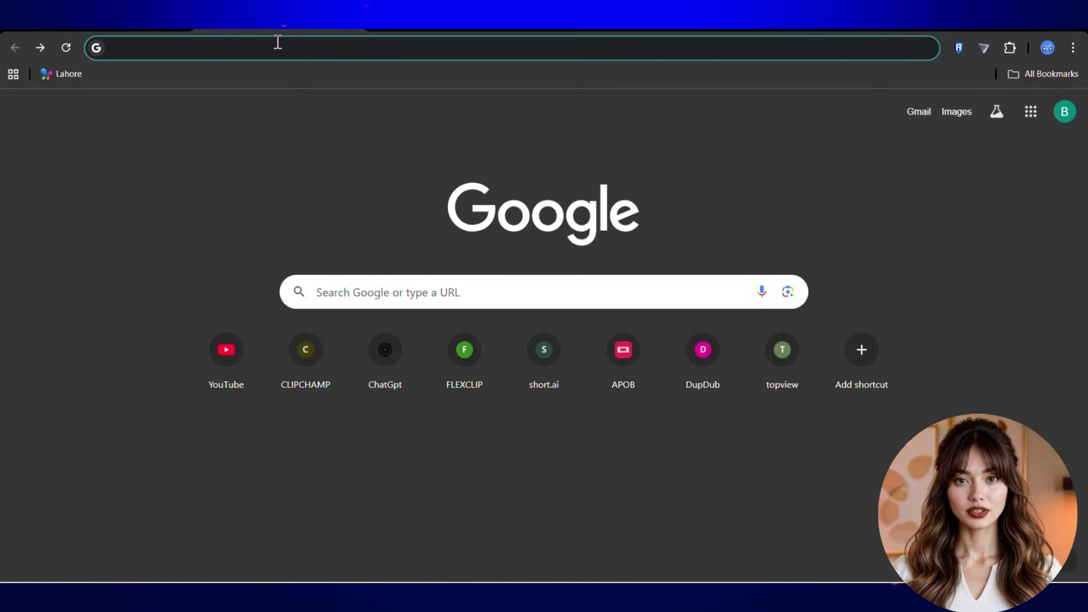
text(design arena)
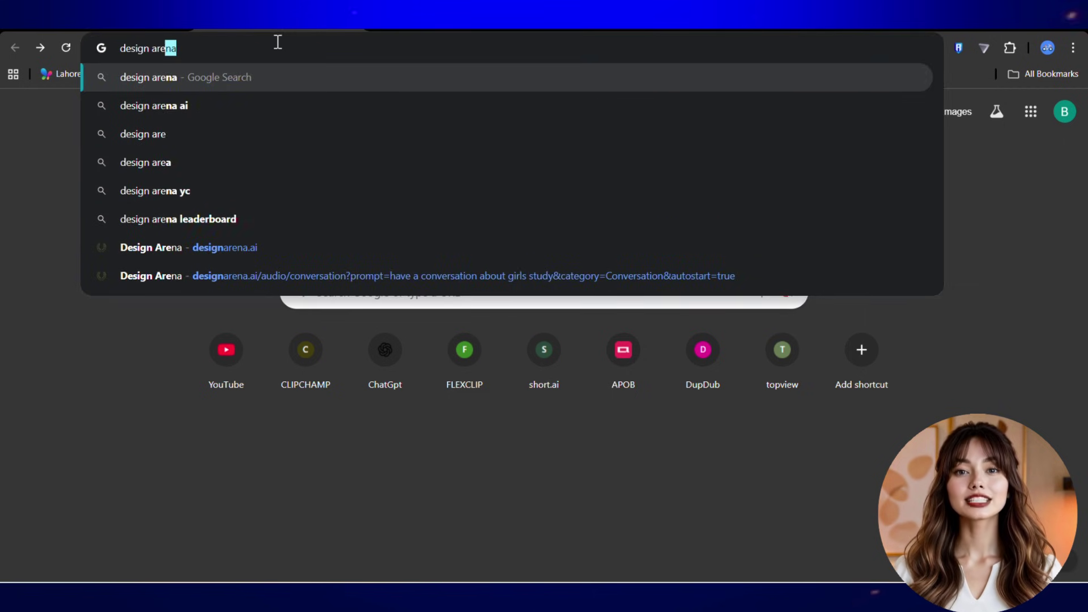
text( ai)
key(Return)
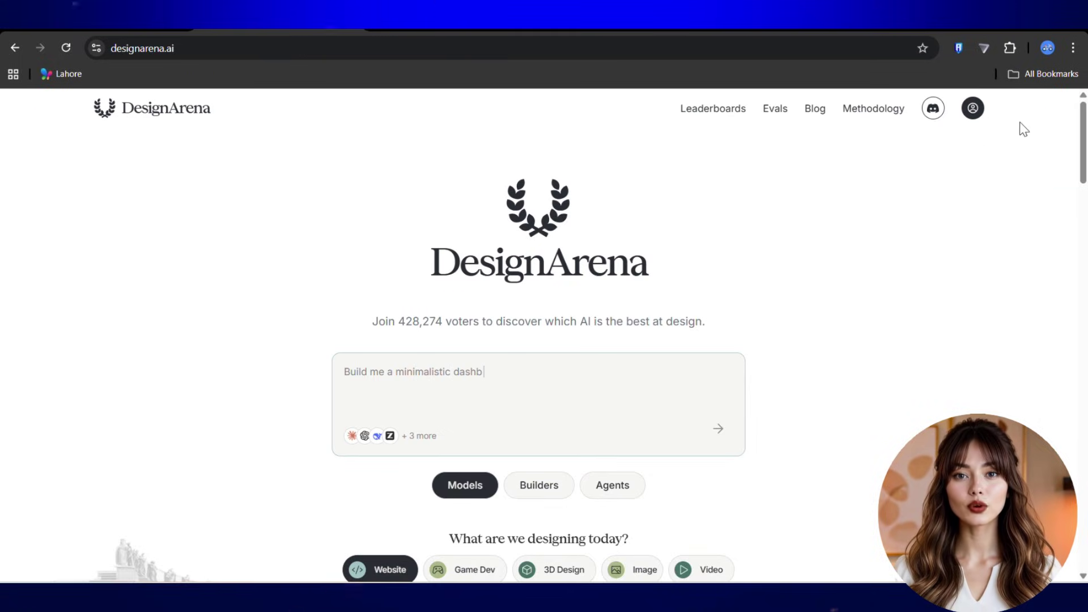
Open designarena.ai and log in with a Google account
click(971, 109)
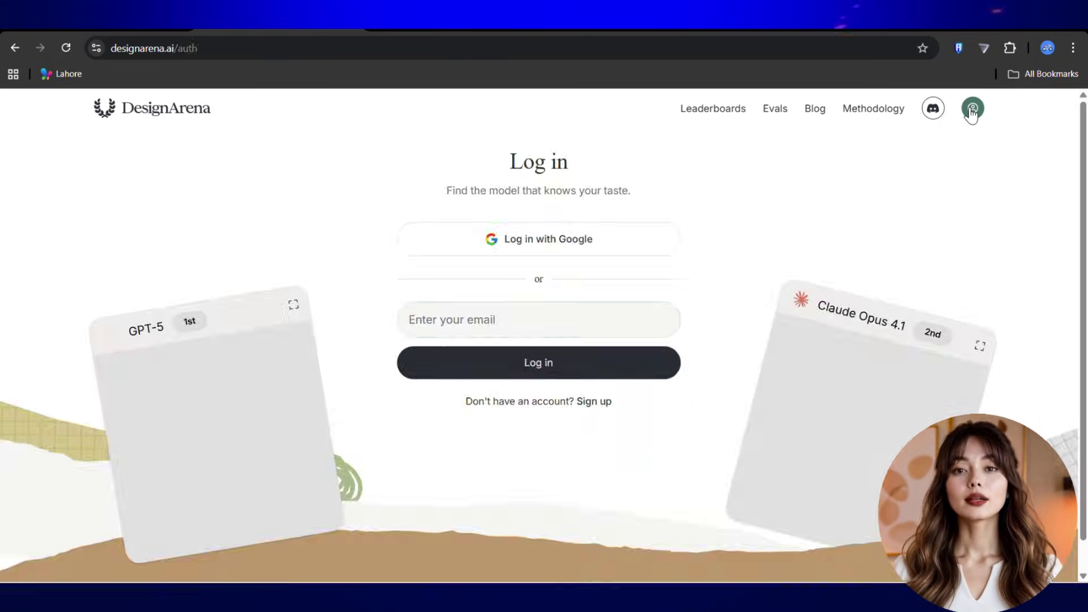
click(628, 236)
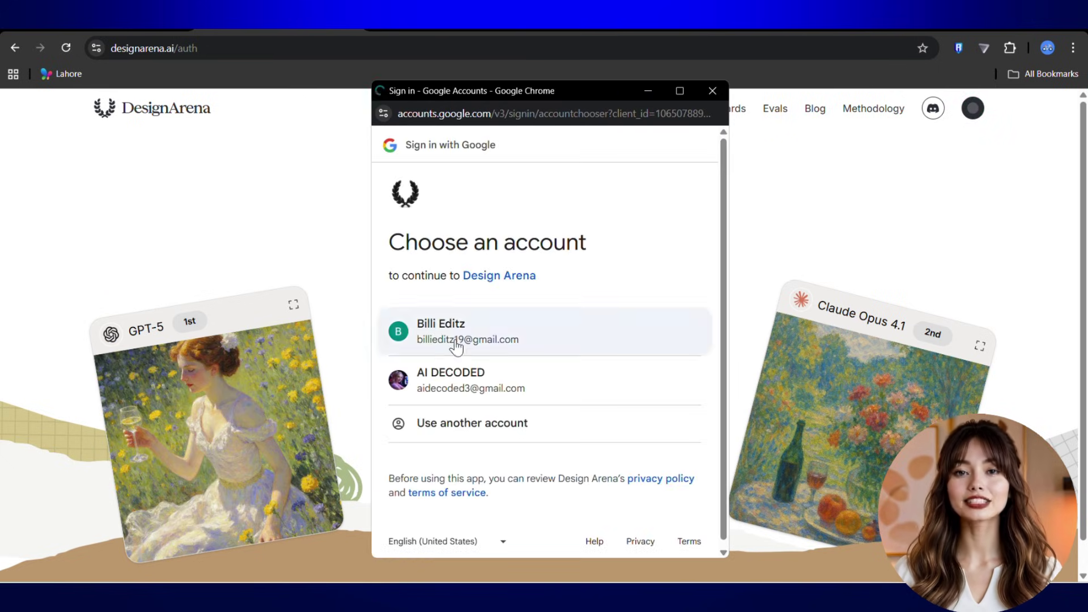
click(457, 344)
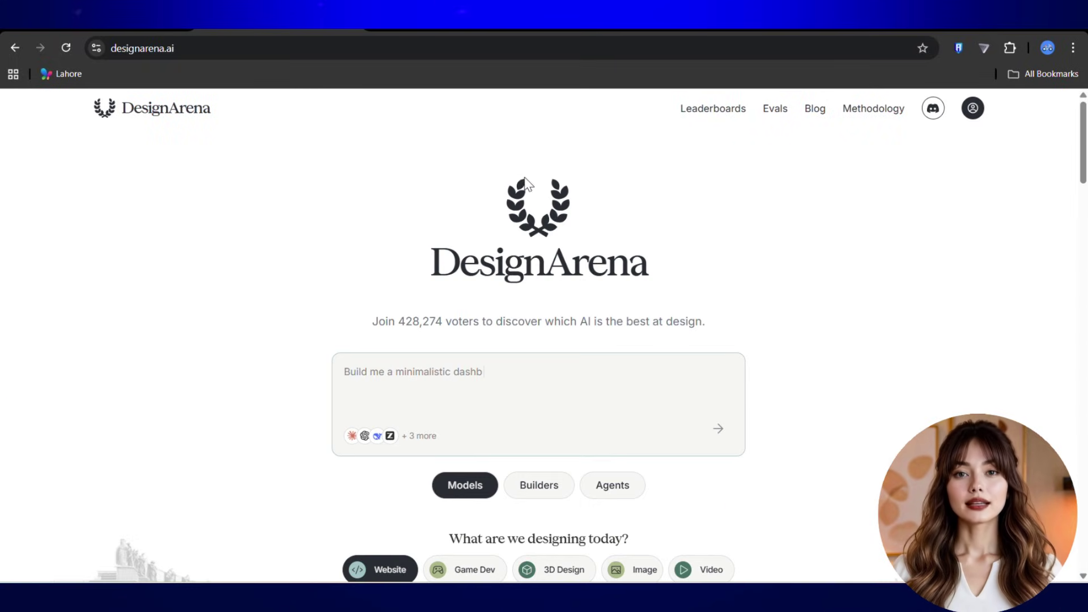
Scroll down the home page and expand the '+ 7 more' design categories
scroll(739, 243, down, 3)
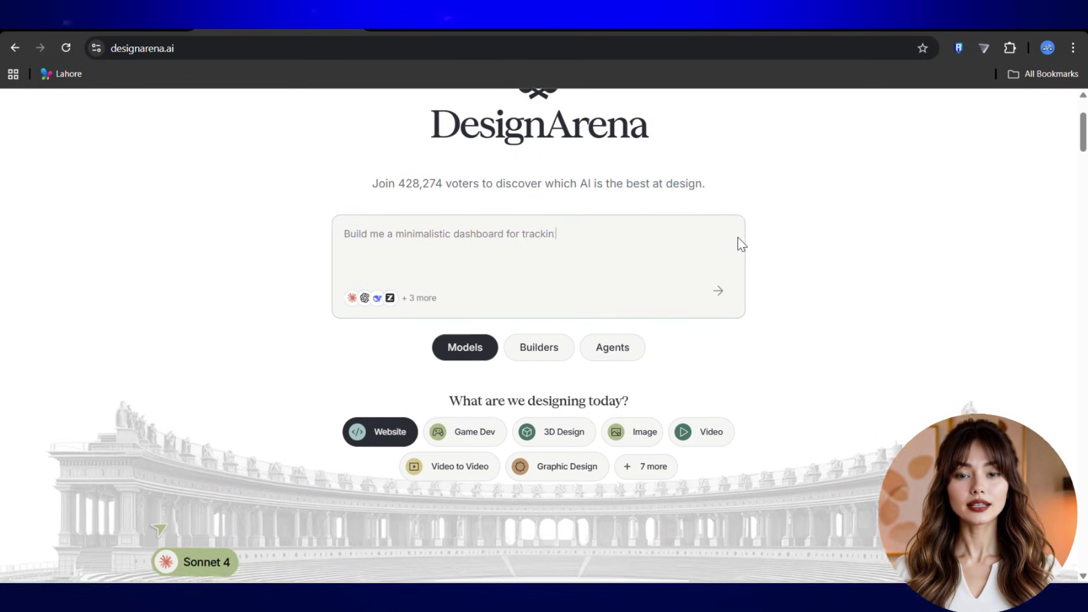
scroll(739, 244, down, 1)
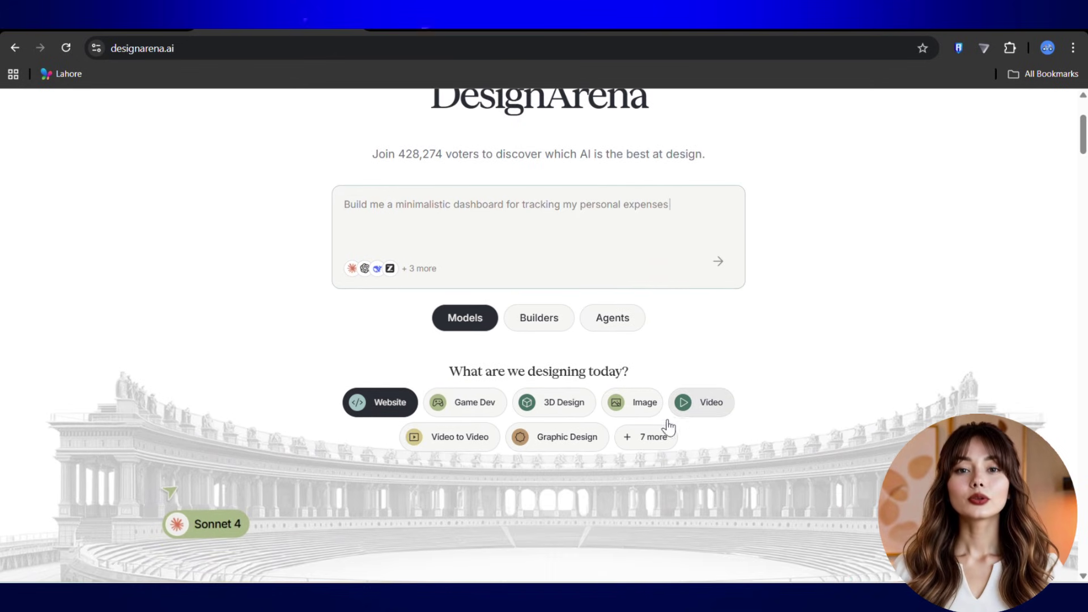
click(655, 439)
Scroll down to the Model Performance rankings and back up the page
scroll(656, 445, down, 2)
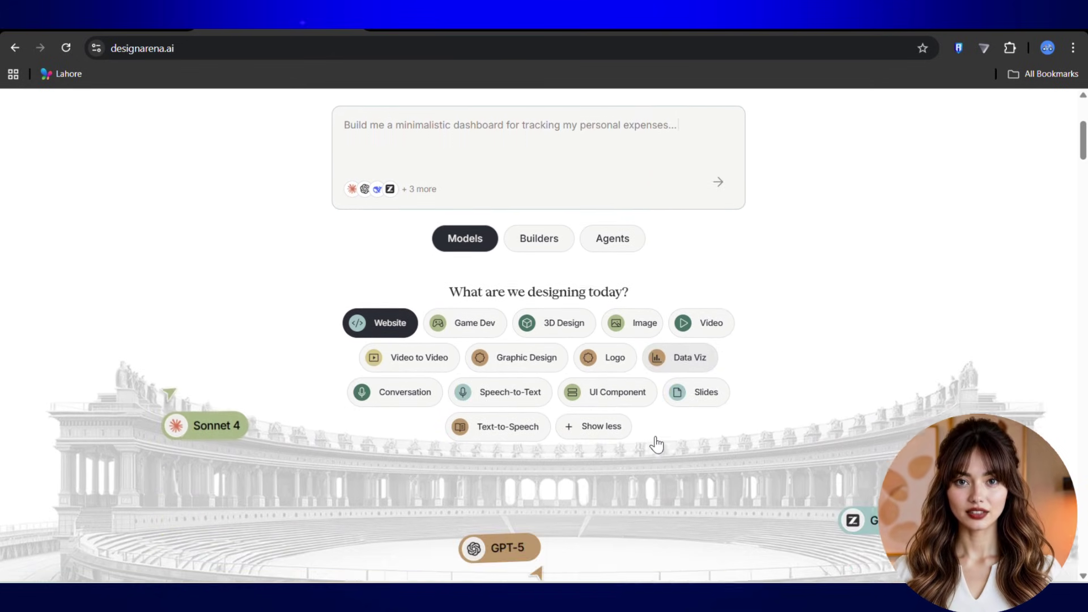
scroll(909, 407, down, 5)
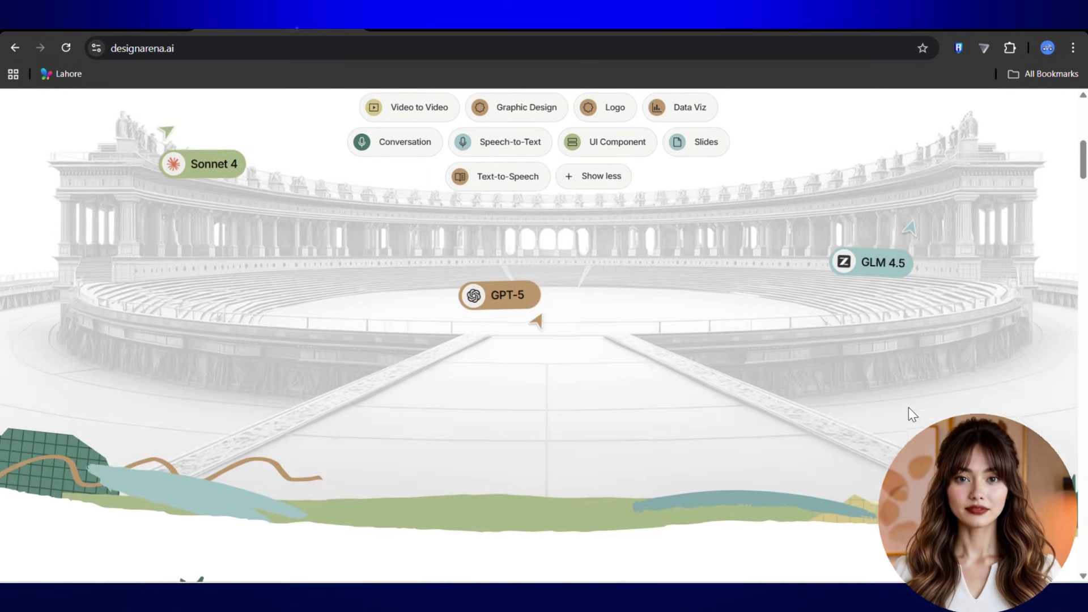
scroll(909, 406, down, 10)
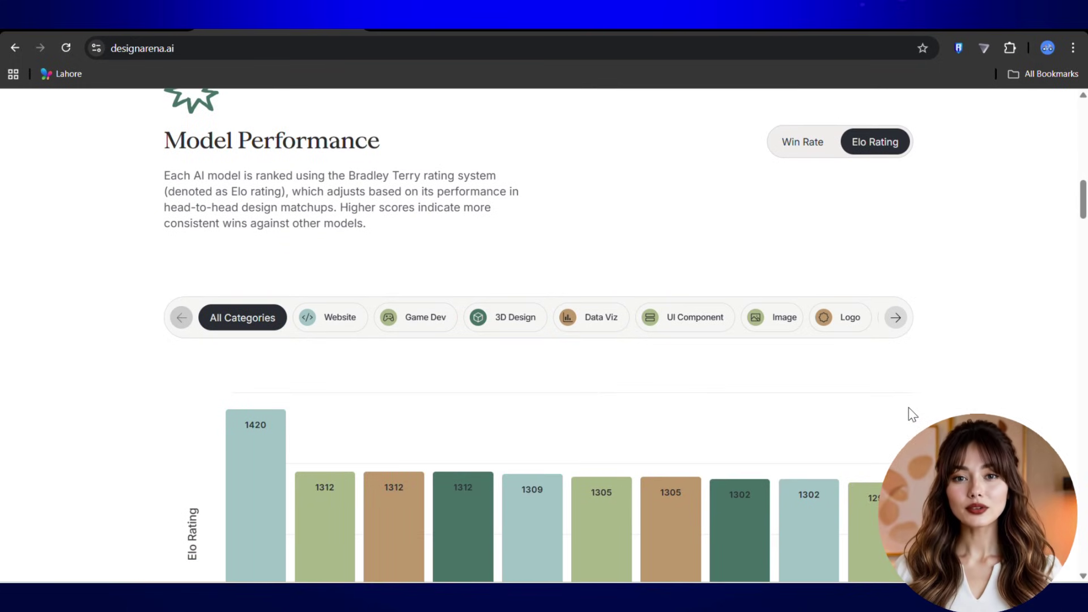
scroll(911, 414, up, 10)
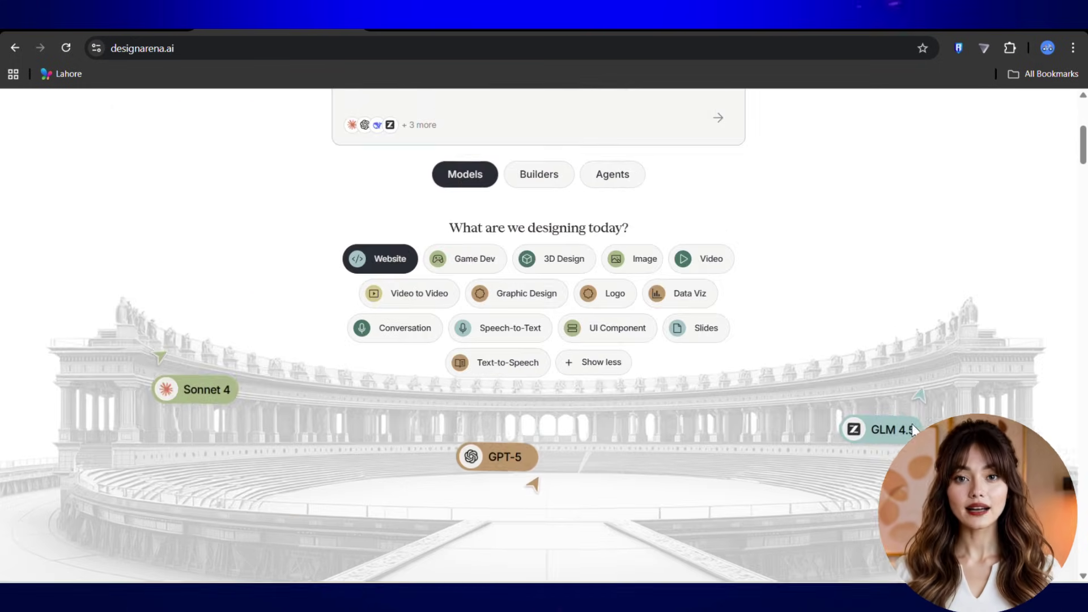
scroll(912, 429, up, 3)
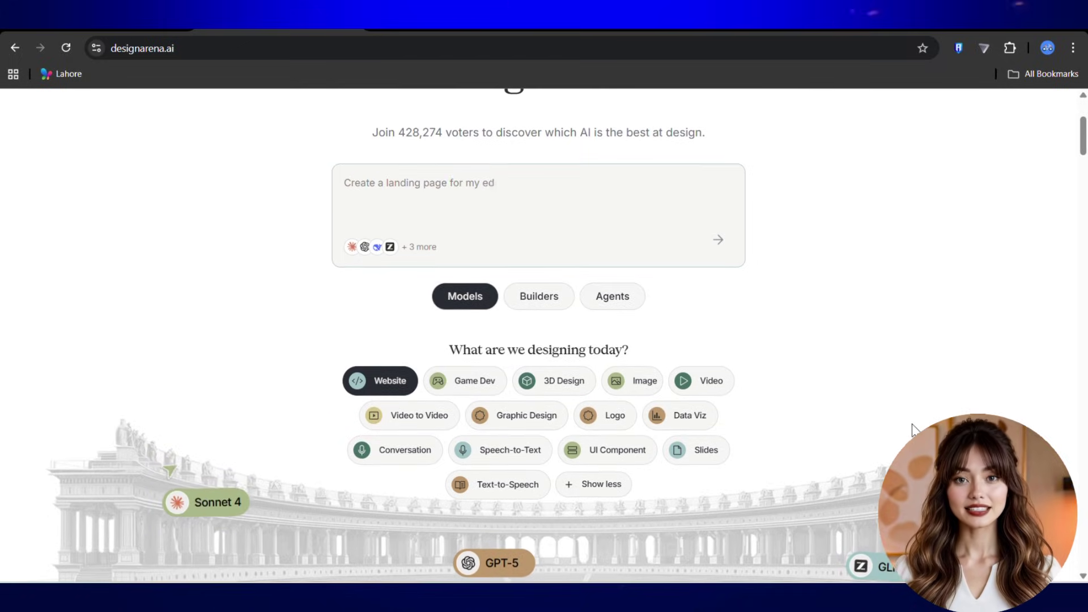
scroll(912, 429, up, 2)
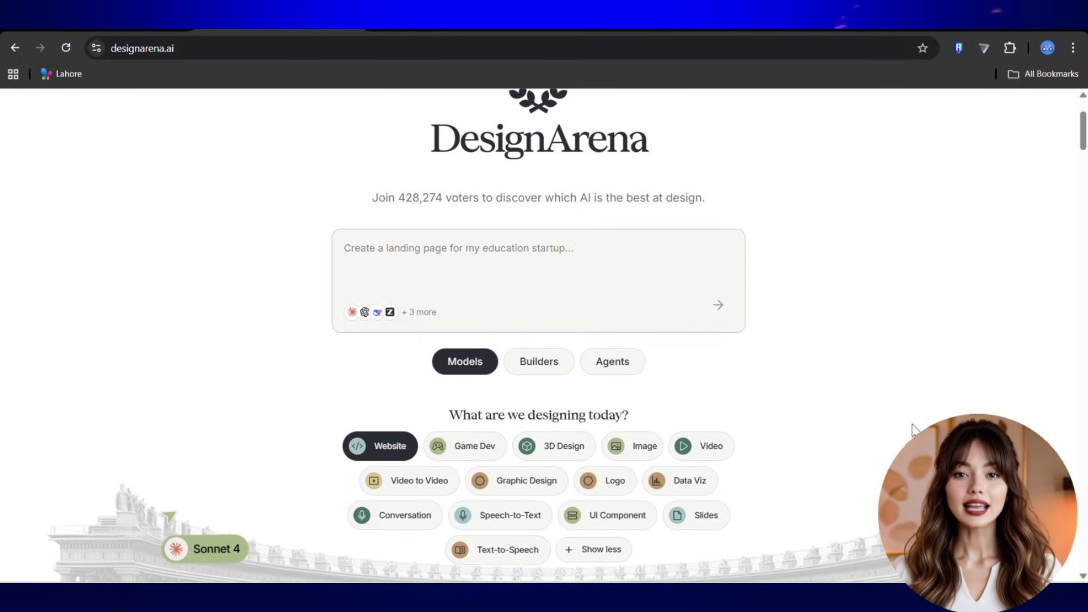
scroll(912, 429, up, 1)
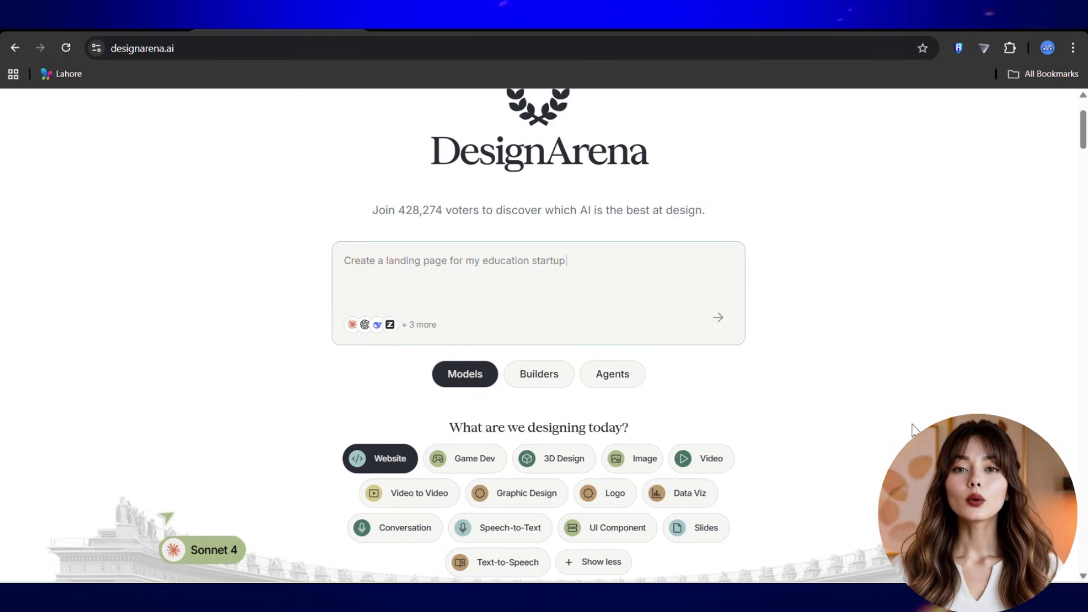
scroll(379, 325, up, 2)
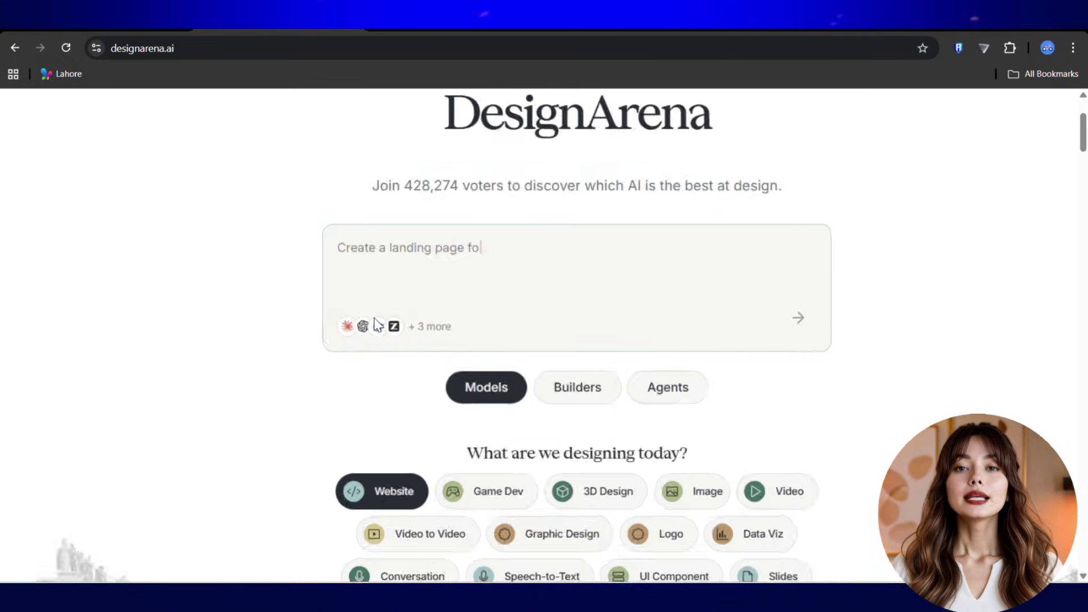
scroll(375, 319, up, 1)
scroll(375, 319, down, 3)
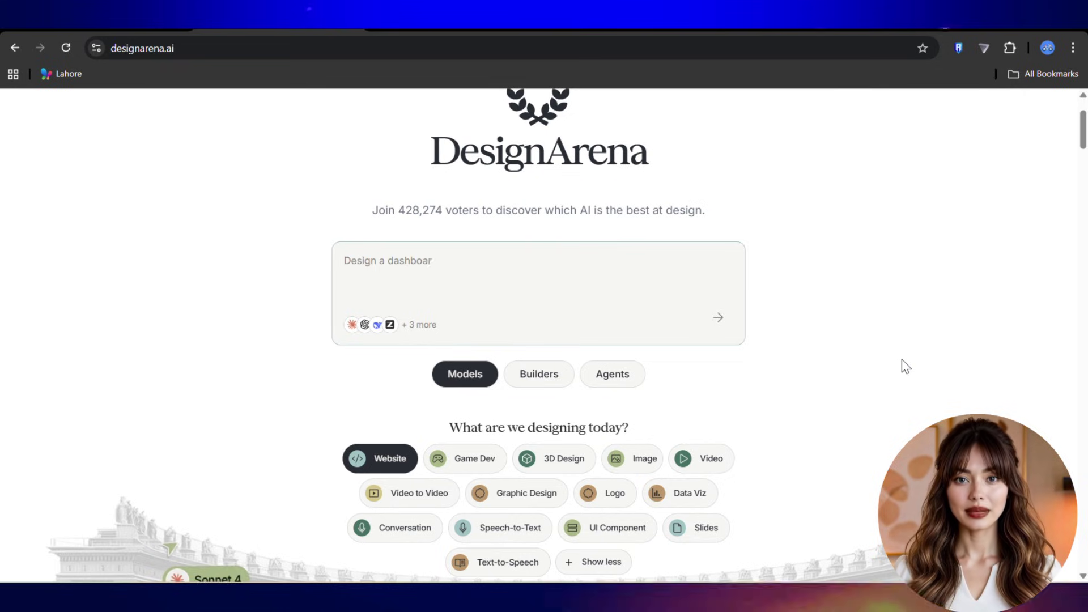
scroll(905, 366, down, 1)
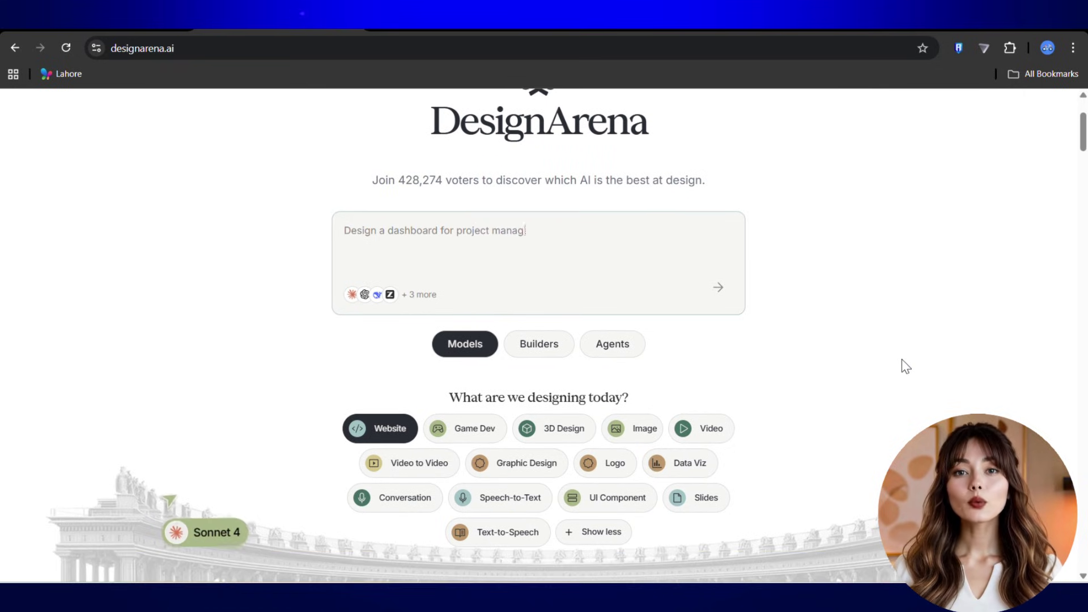
Choose the Image category, paste the ultra-realistic young-woman portrait prompt, and submit it
click(638, 436)
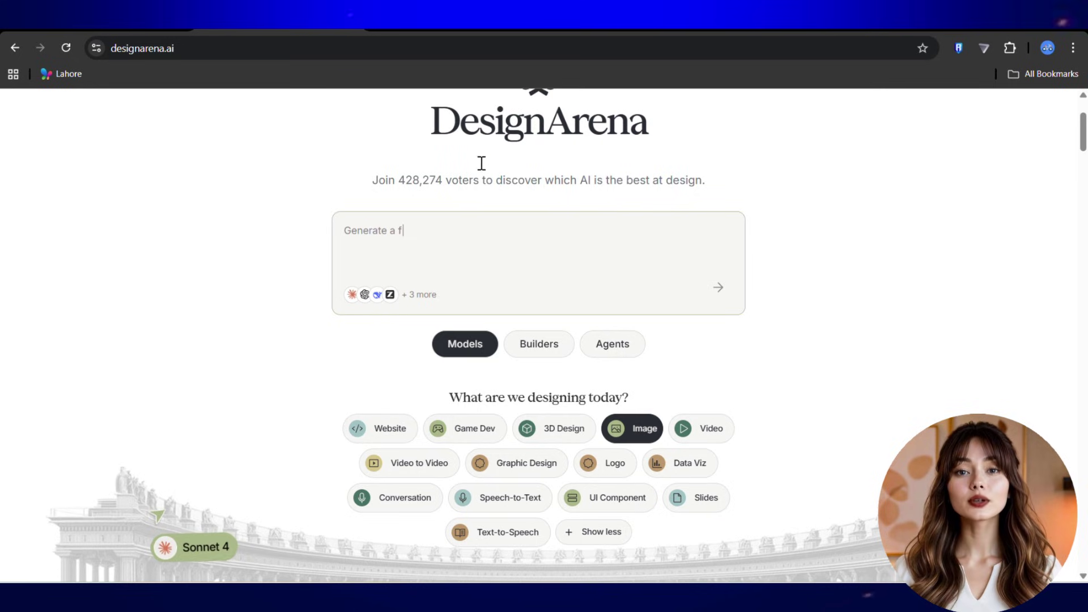
click(436, 227)
text(Ultra-realistic portrait of a young woman with subtle makeup, natural expression, soft lighting on face, studio background, highly detailed skin and hair textures, cinematic close-up, professional photography style)
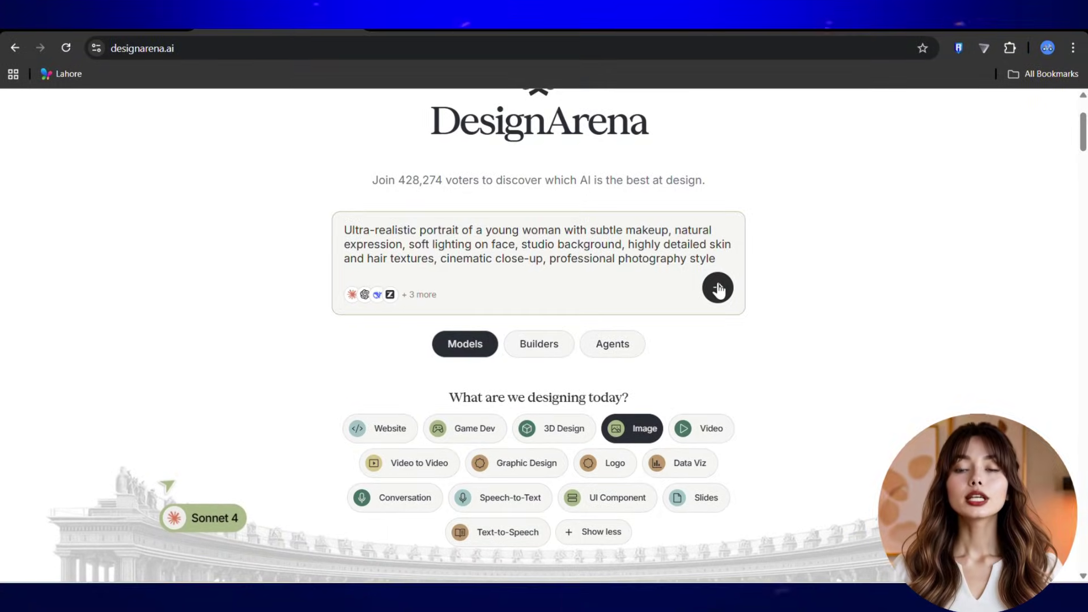
click(724, 287)
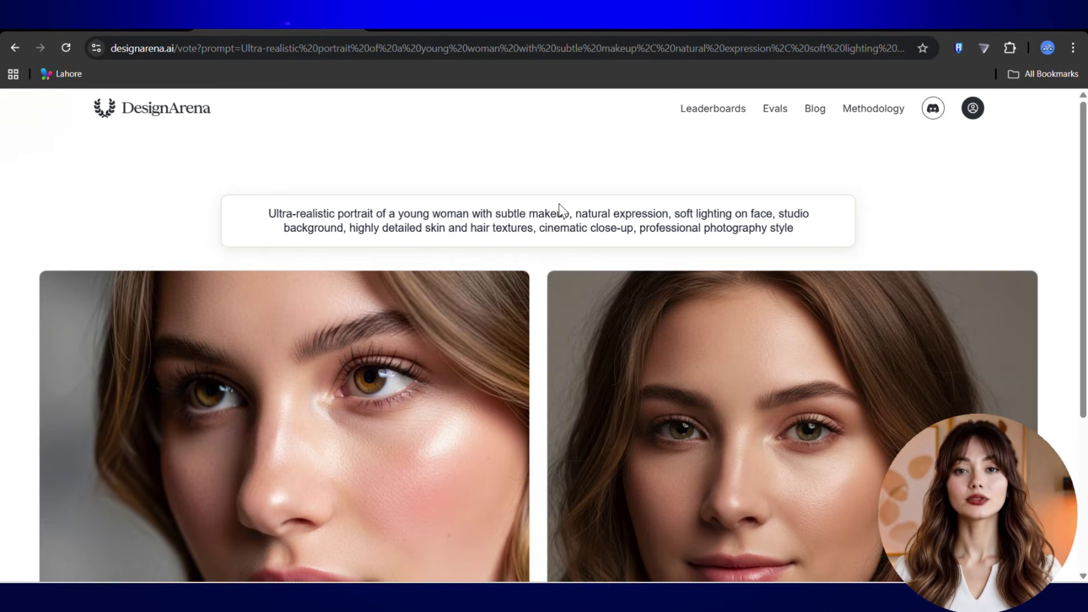
Scroll through the two generated portraits, then go Back to the designarena.ai home page
scroll(561, 211, down, 3)
scroll(561, 211, down, 1)
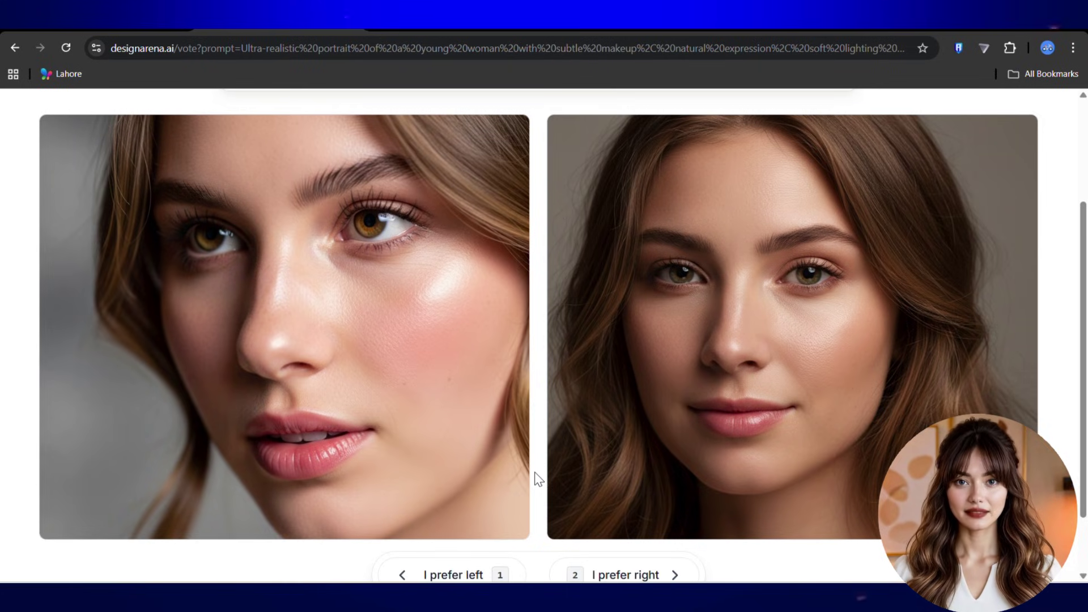
scroll(349, 387, up, 2)
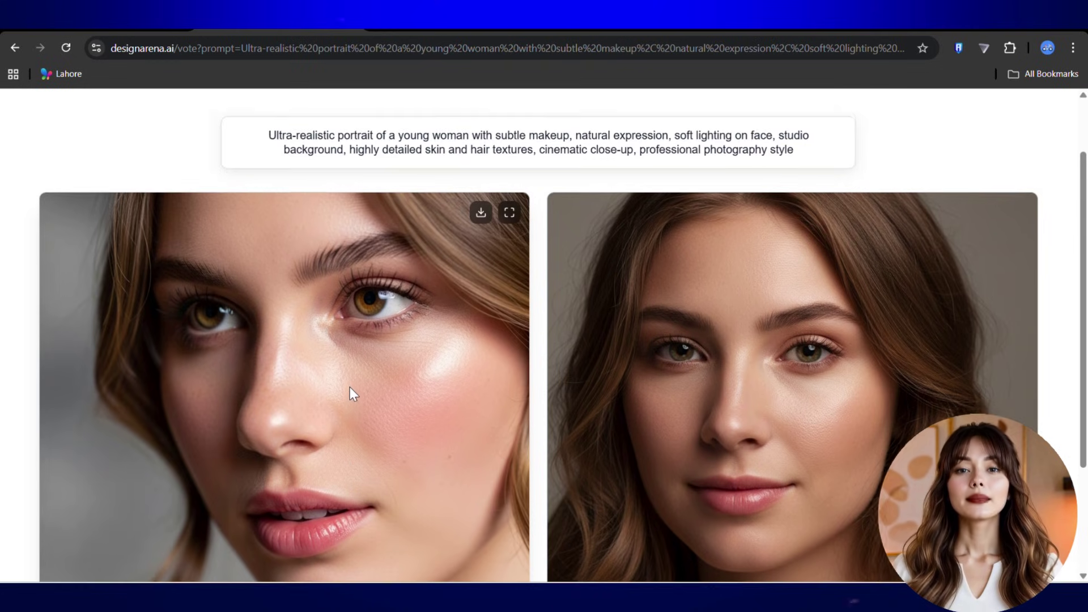
scroll(349, 388, down, 2)
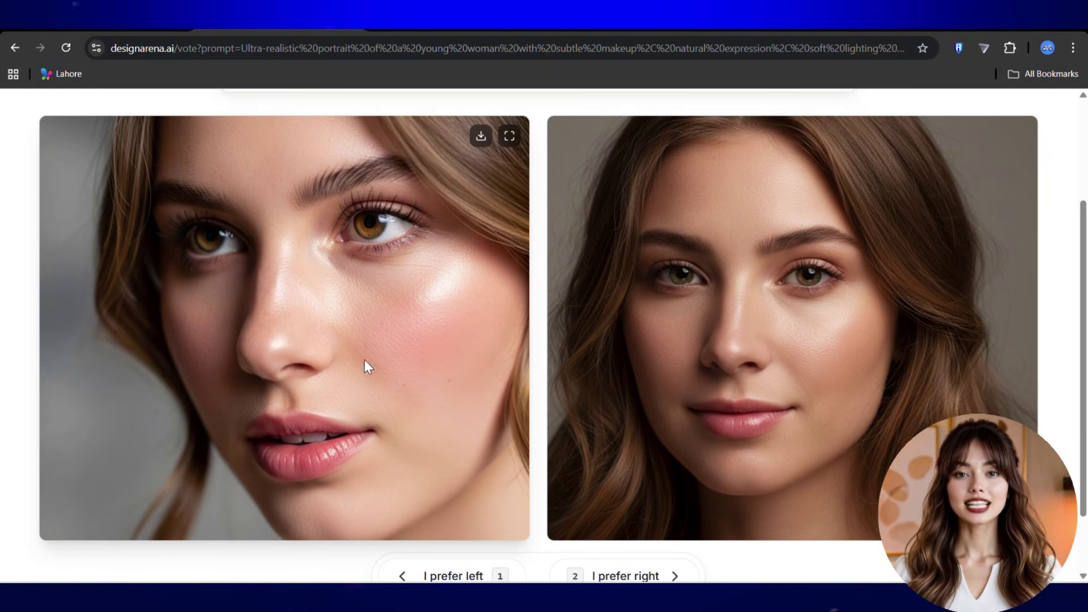
scroll(392, 288, up, 3)
scroll(392, 288, down, 3)
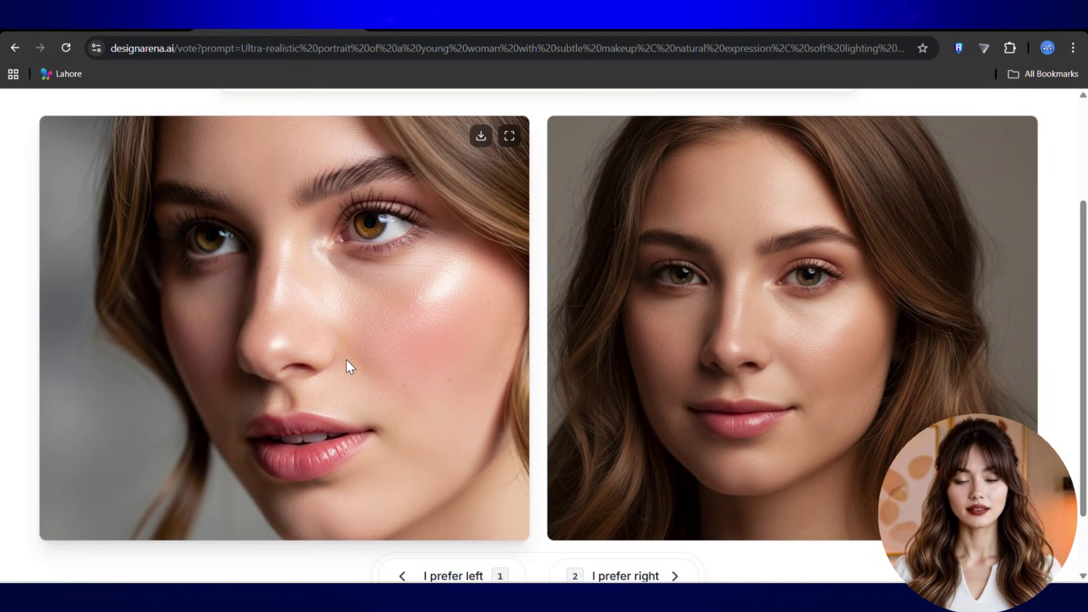
key(alt+Left)
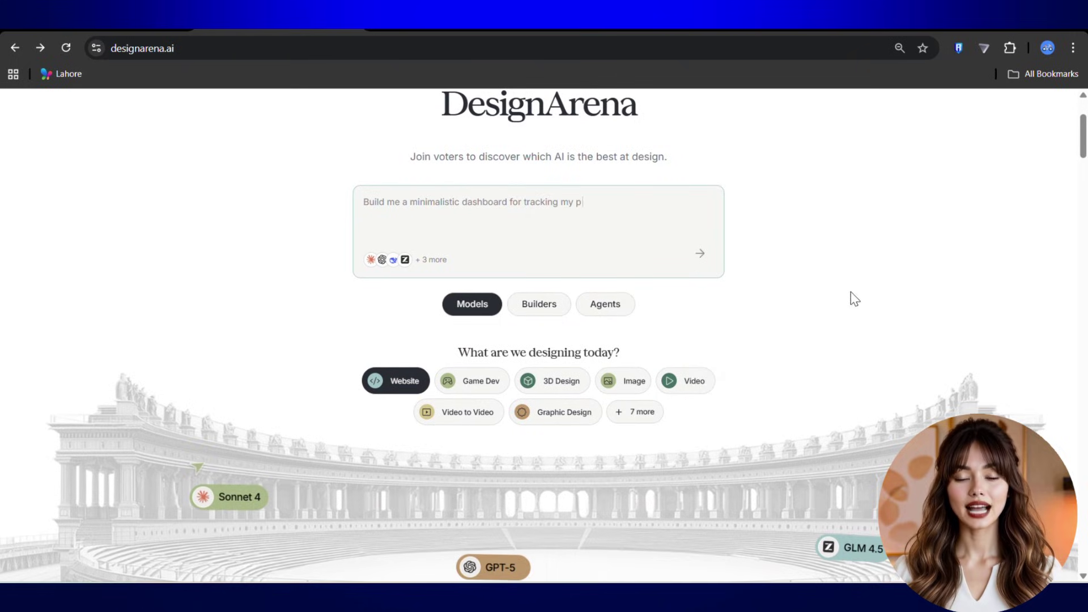
Expand the category list and select Text-to-Speech
scroll(573, 340, down, 3)
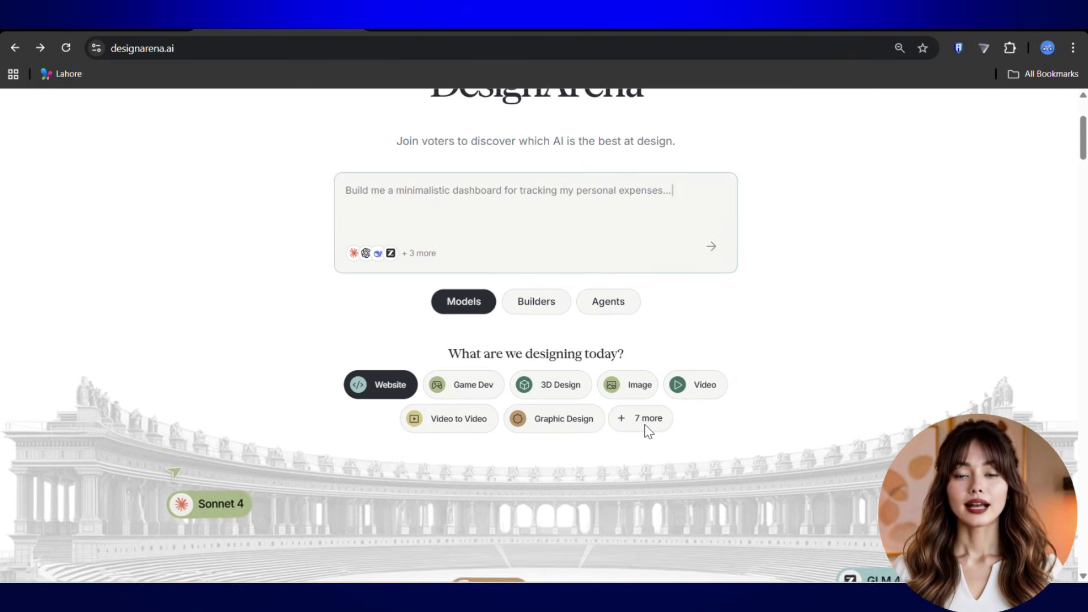
click(646, 430)
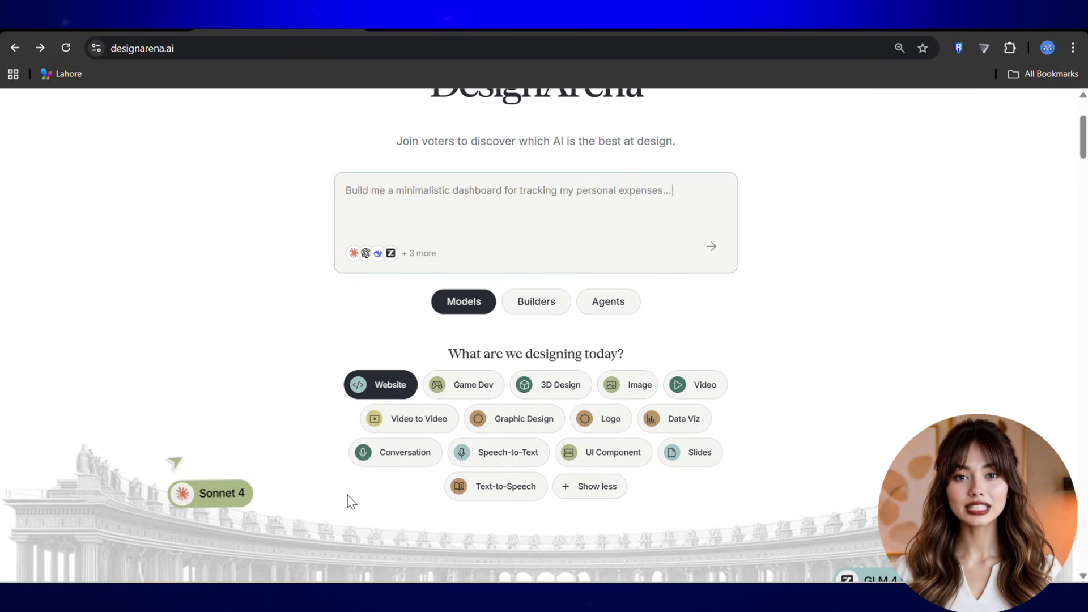
click(509, 491)
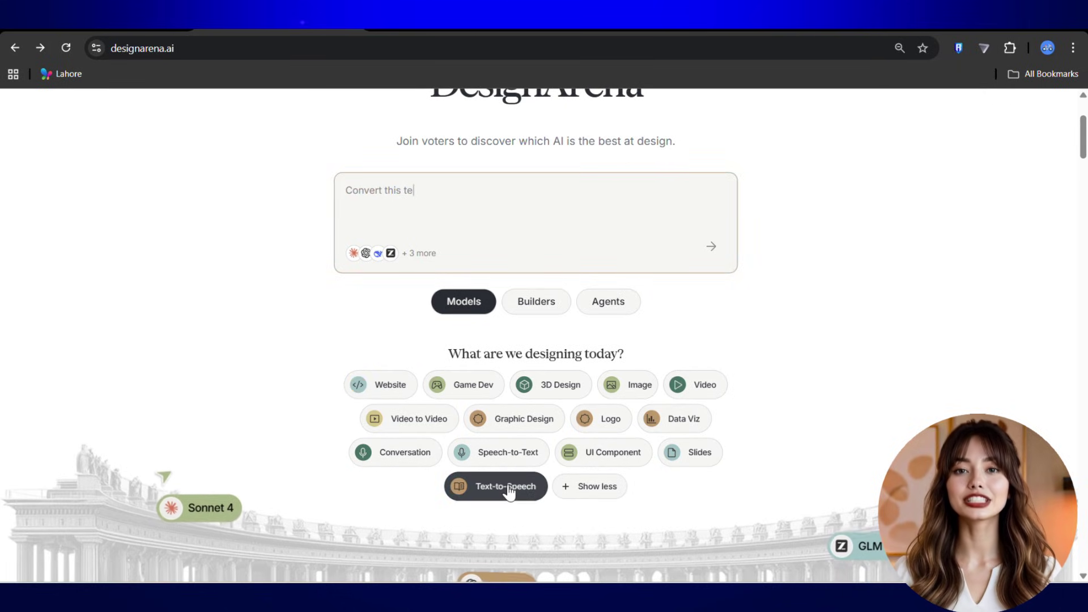
Paste the paragraph about generating images into the prompt box and submit it
right_click(416, 184)
click(387, 199)
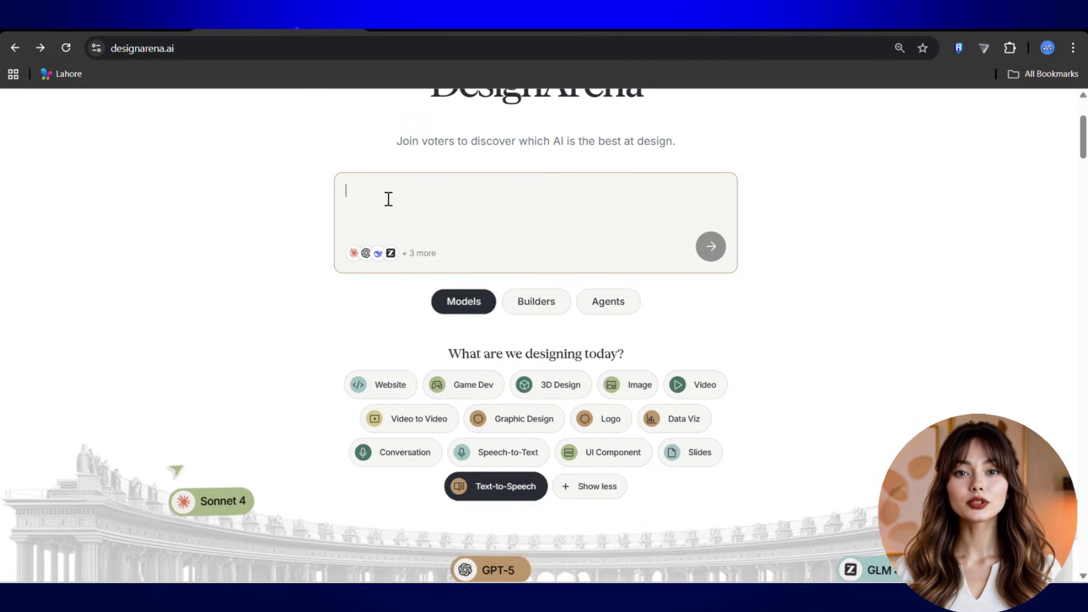
right_click(387, 198)
click(445, 363)
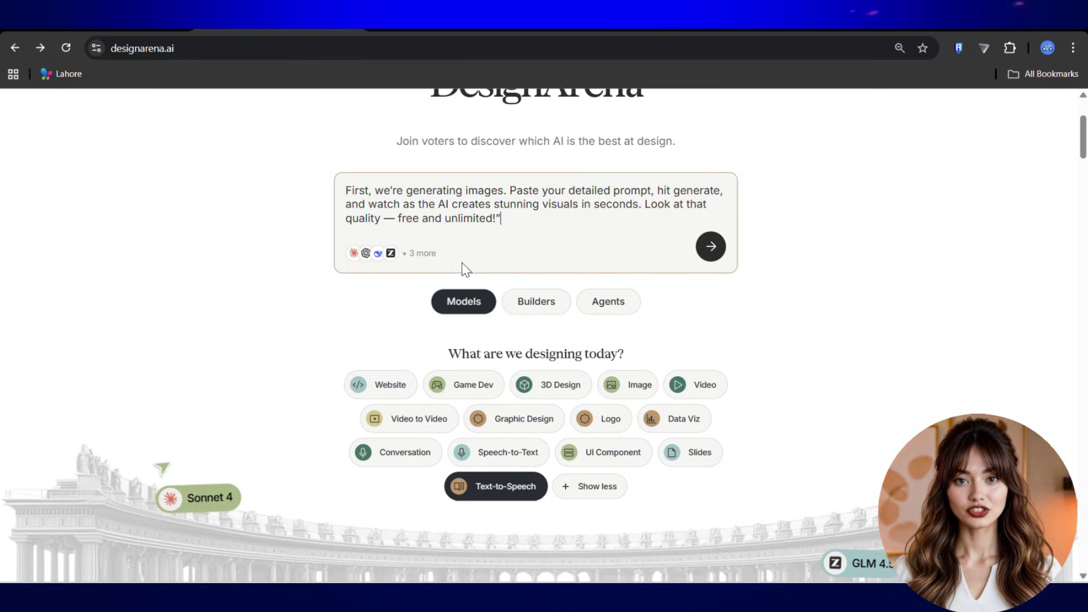
click(711, 247)
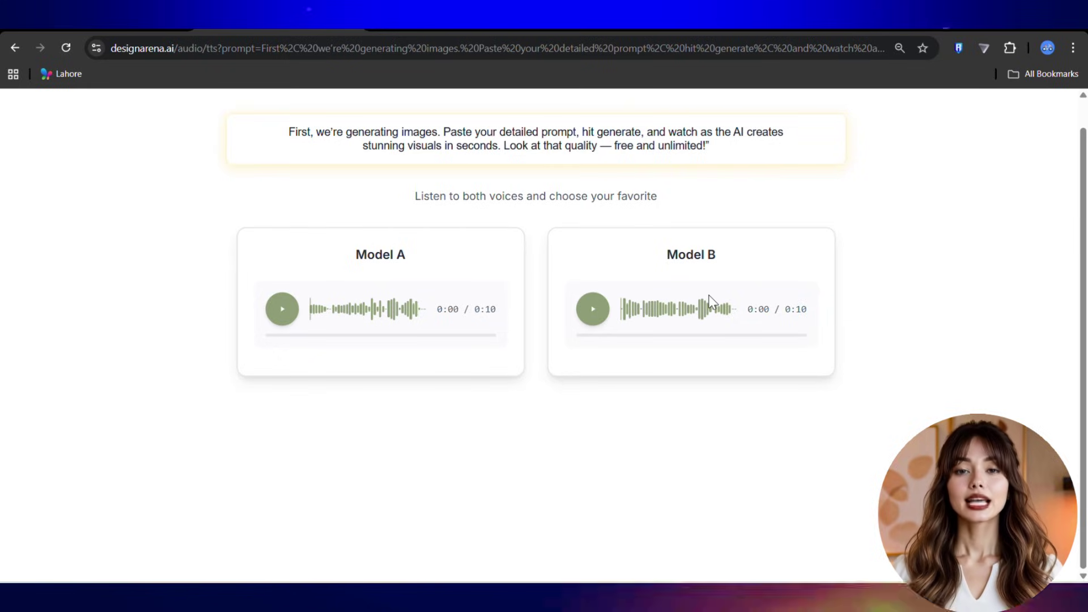
Play the Model A voice clip, then the Model B voice clip
click(282, 308)
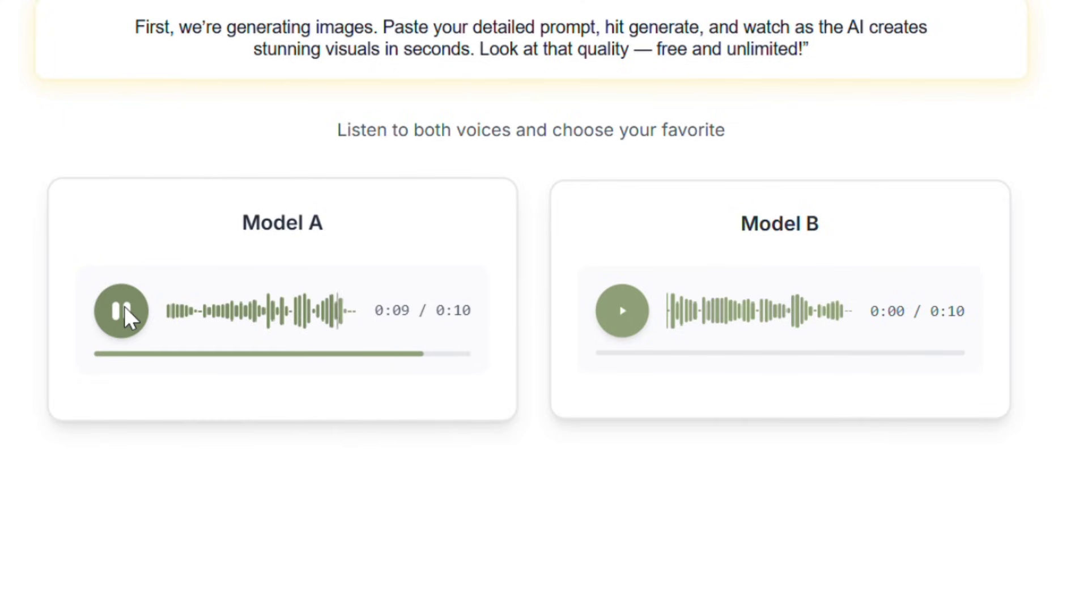
click(611, 309)
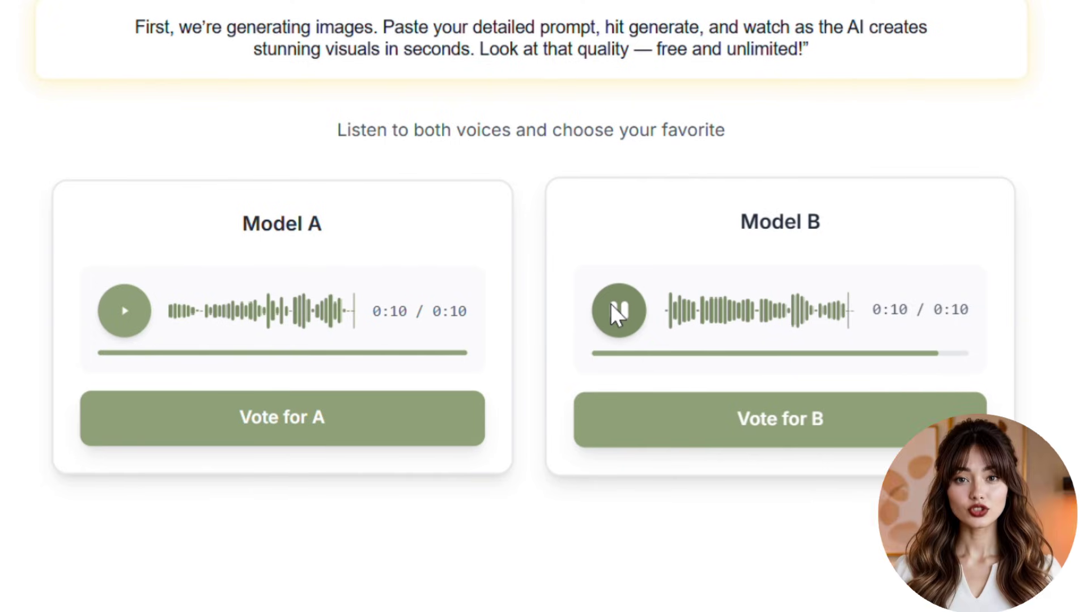
scroll(610, 303, up, 2)
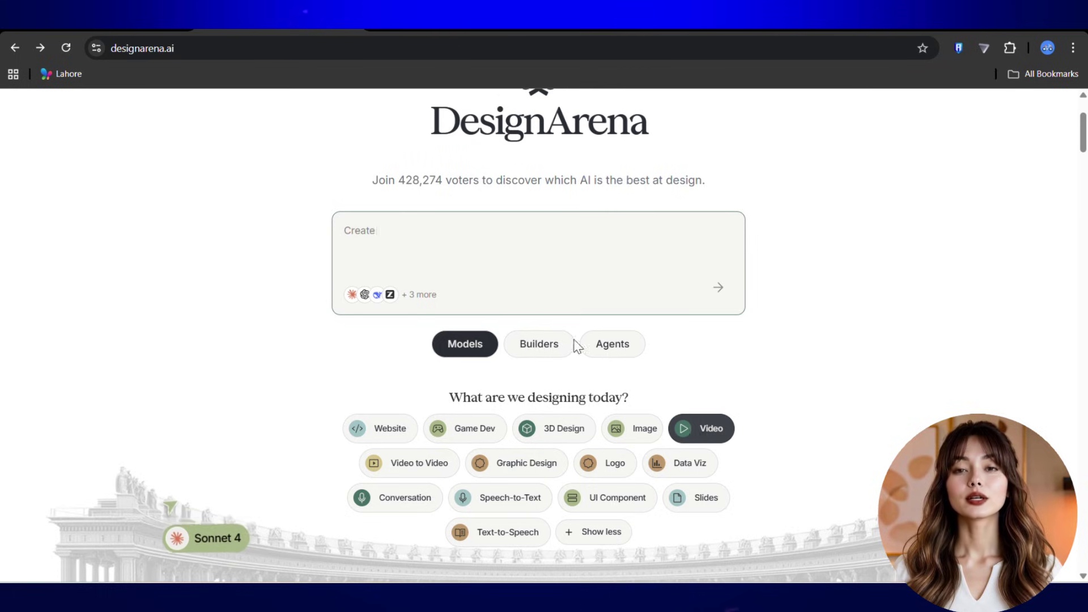
Paste the futuristic tech-lab hologram prompt into the Video prompt box and submit it
right_click(469, 250)
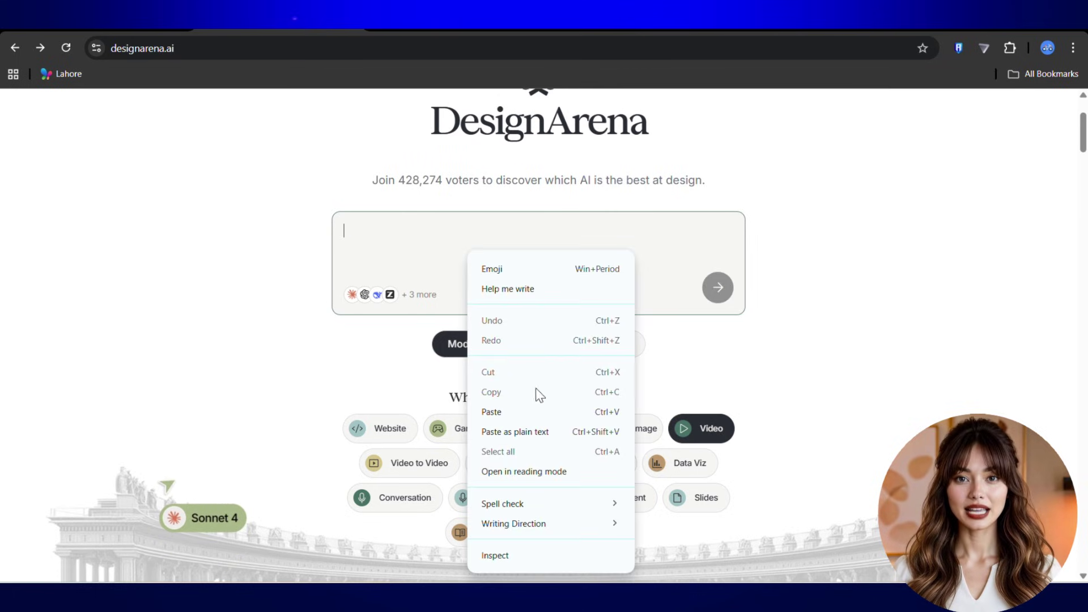
click(532, 412)
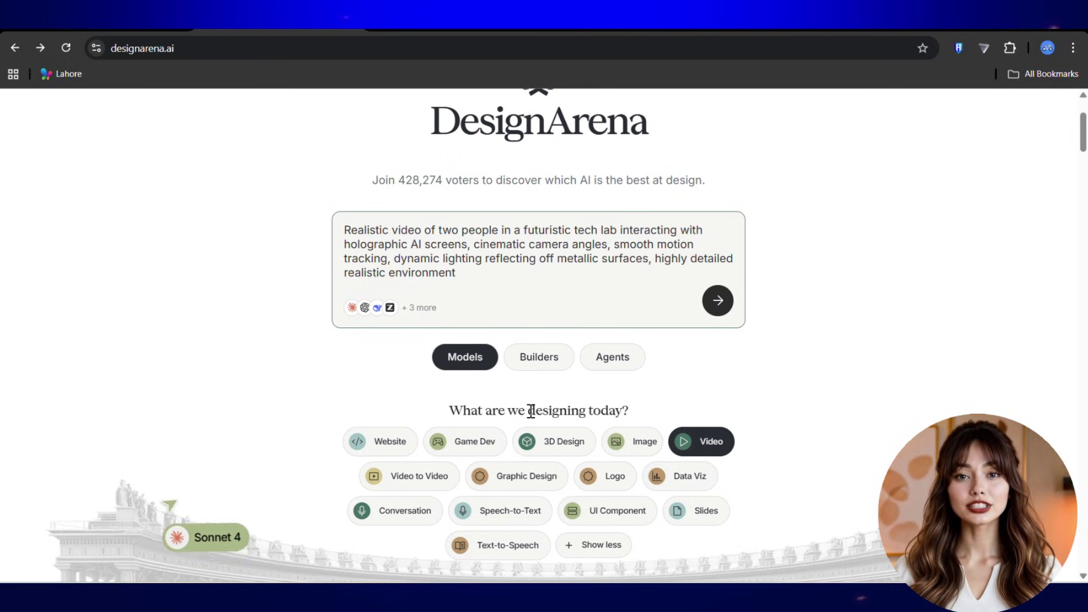
click(715, 299)
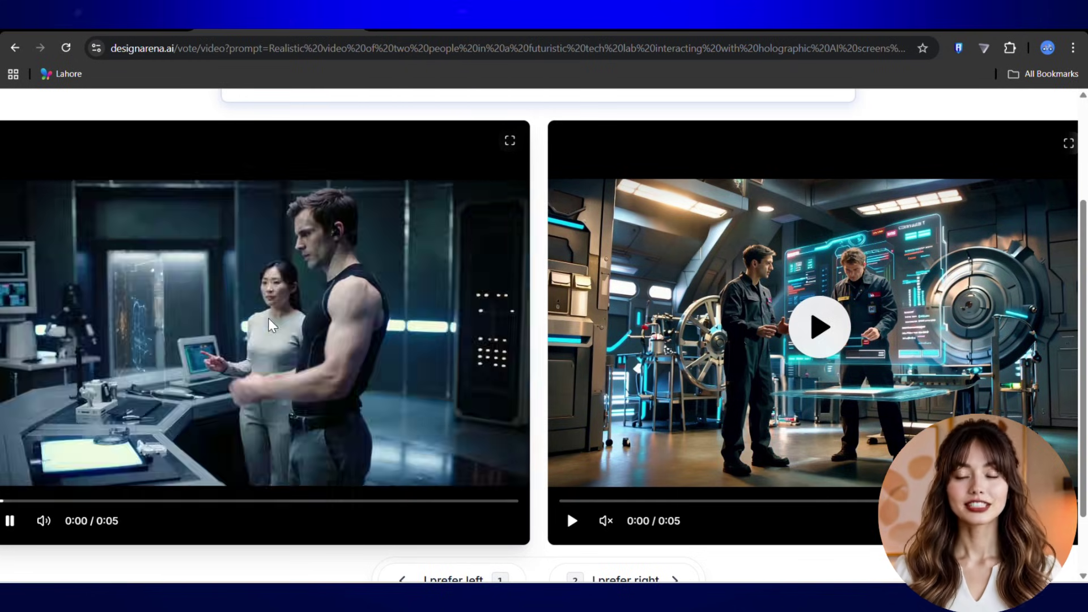
Pause the left tech-lab video and start the right one playing
click(8, 521)
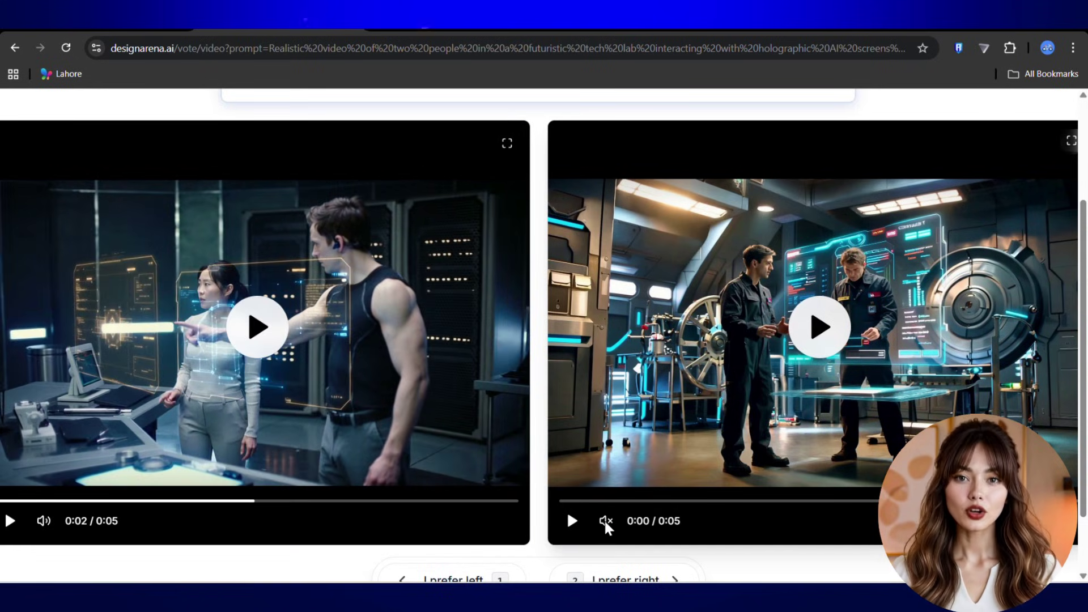
click(576, 523)
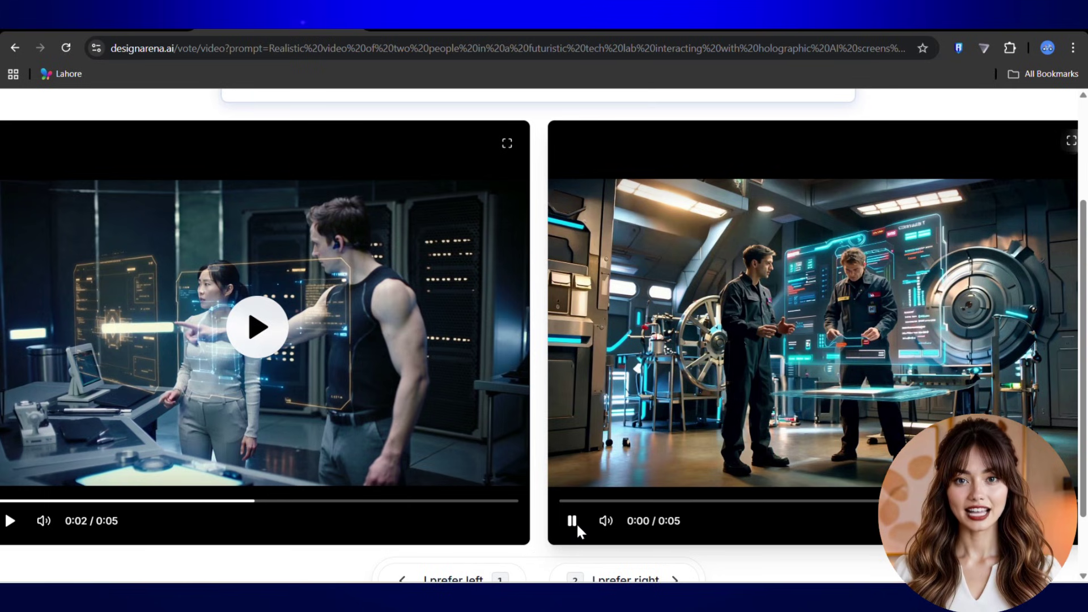